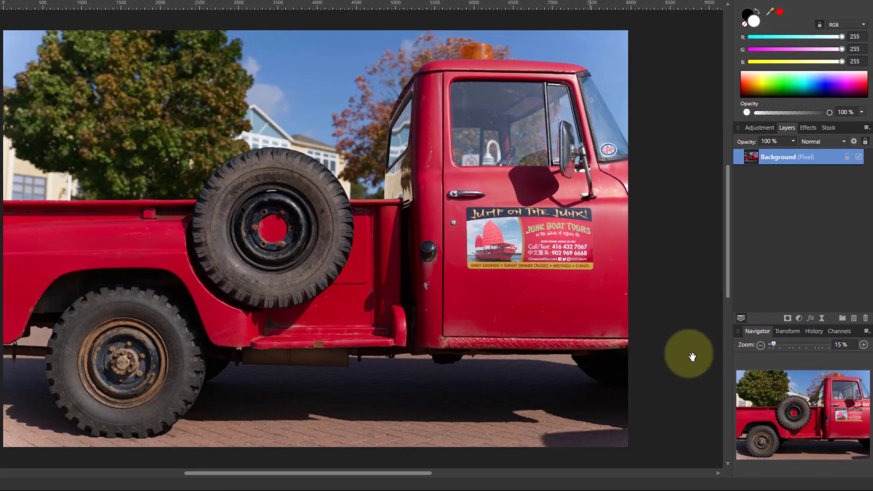
- Add a Gradient Map adjustment layer above Background and drag its green middle stop off the bar
left_click(799, 319)
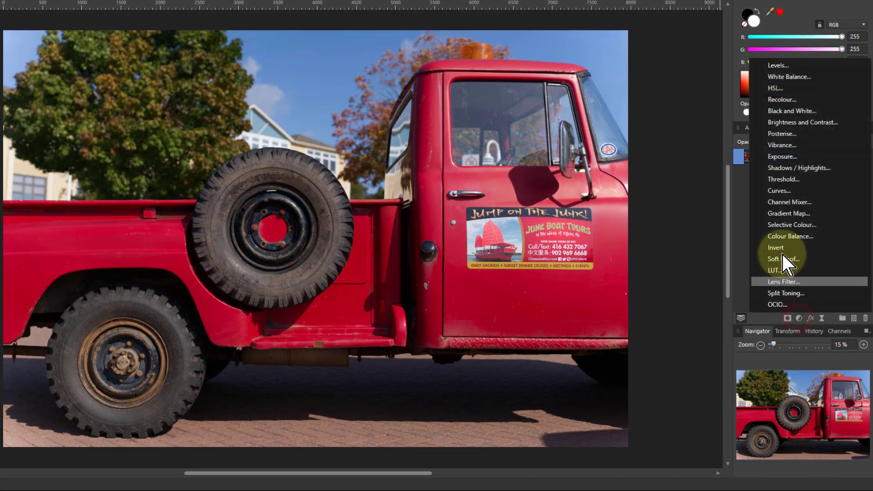
left_click(785, 212)
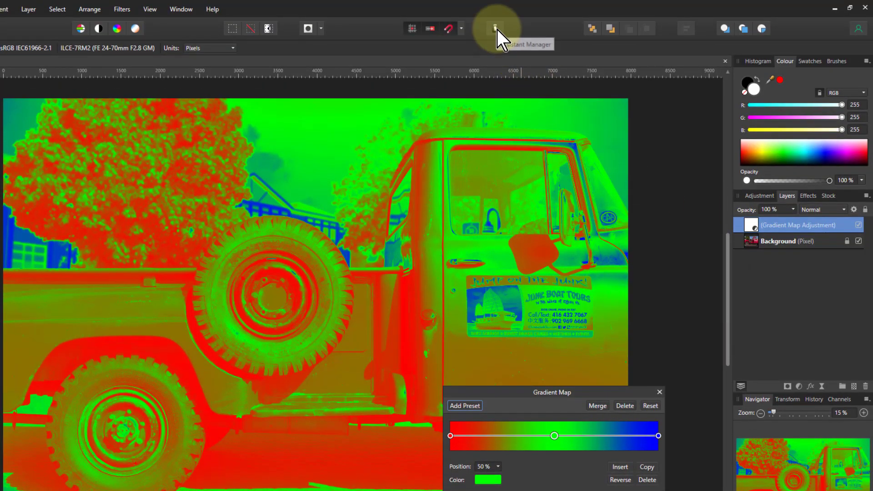
left_click(496, 29)
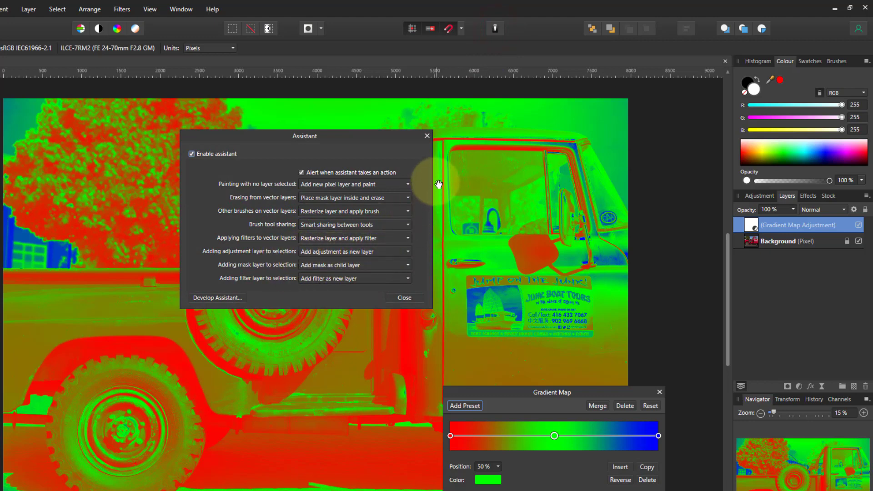
left_click(427, 135)
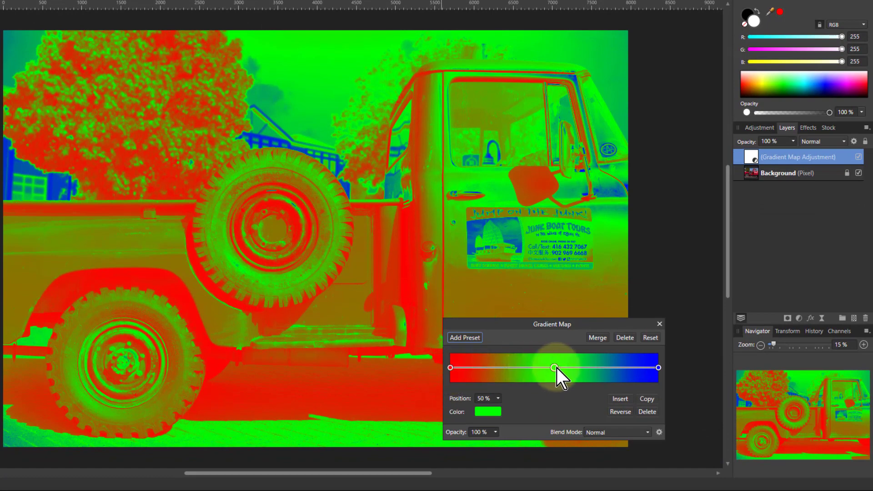
left_click_drag(555, 368, 553, 397)
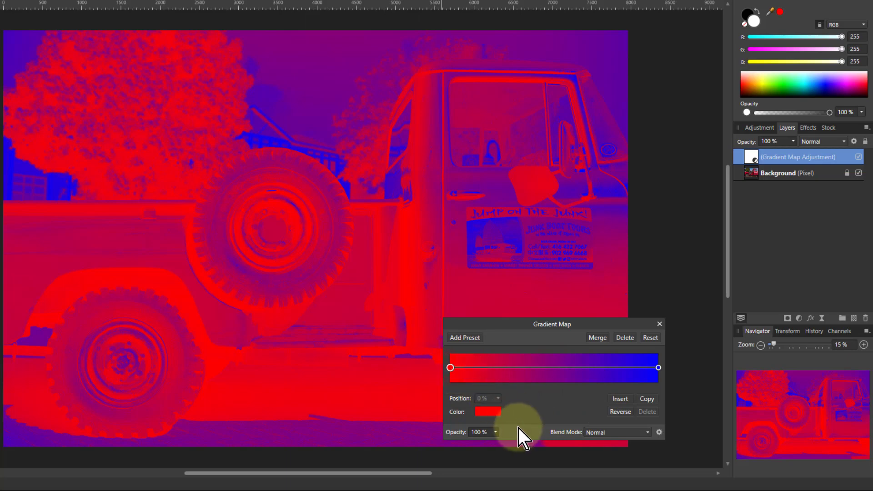
- Bring up the colour picker for the gradient's red start stop
left_click(485, 412)
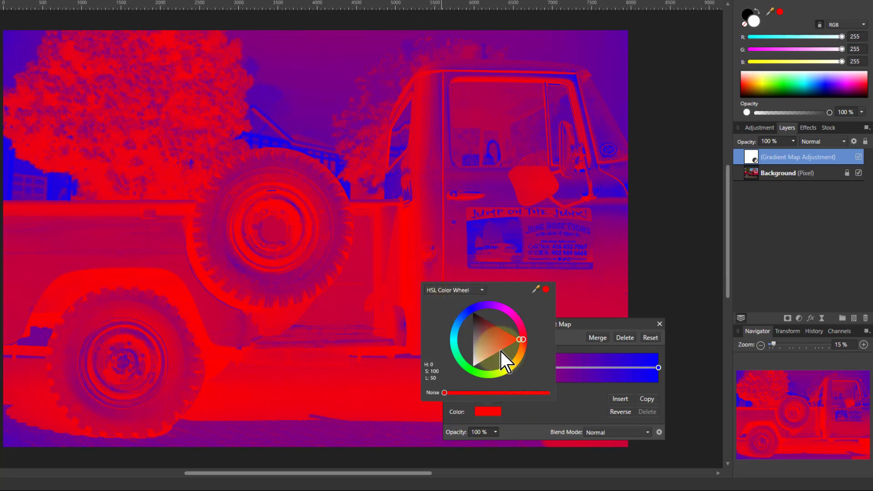
- Recolour the gradient's start stop to a muted blue (H 228, S 56, L 51)
left_click_drag(523, 344, 463, 316)
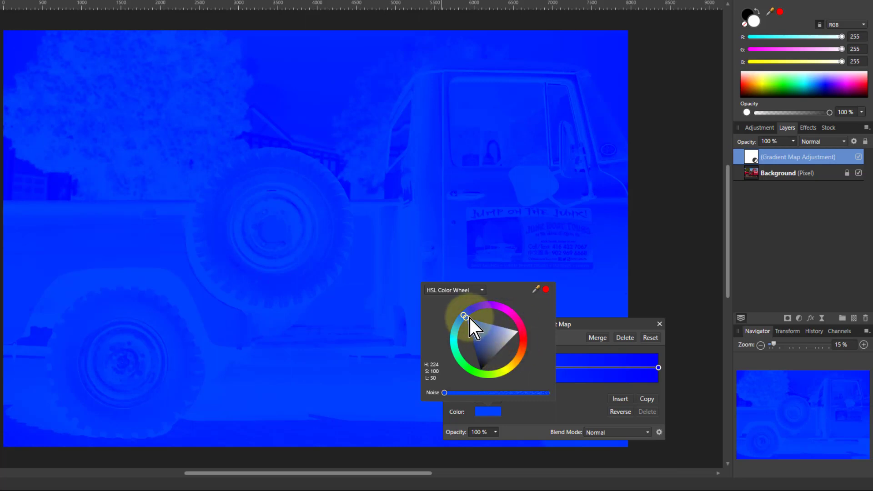
left_click_drag(468, 319, 483, 333)
left_click(484, 336)
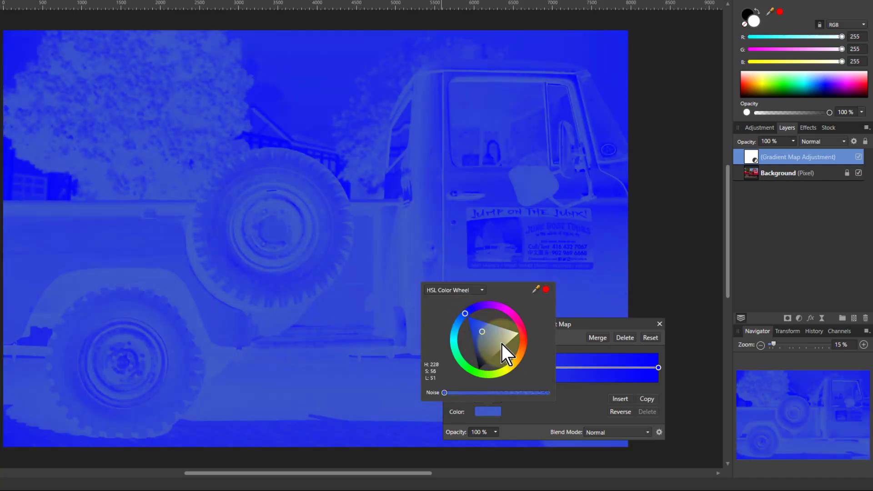
left_click(607, 327)
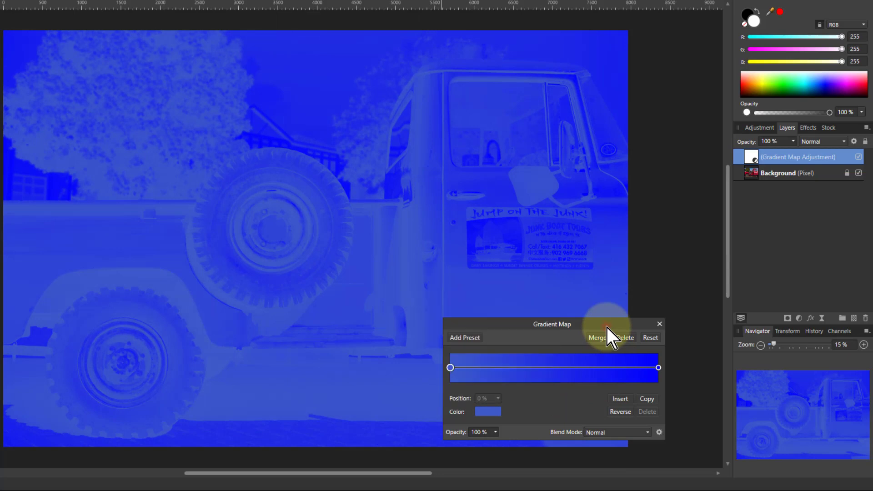
- Select the gradient's right stop and set the Gradient Map blend mode to Linear Light
left_click(658, 367)
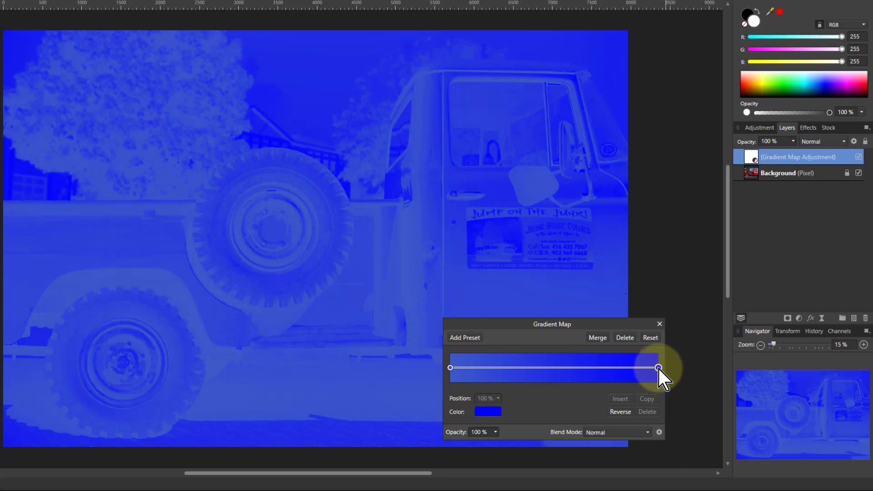
left_click(602, 432)
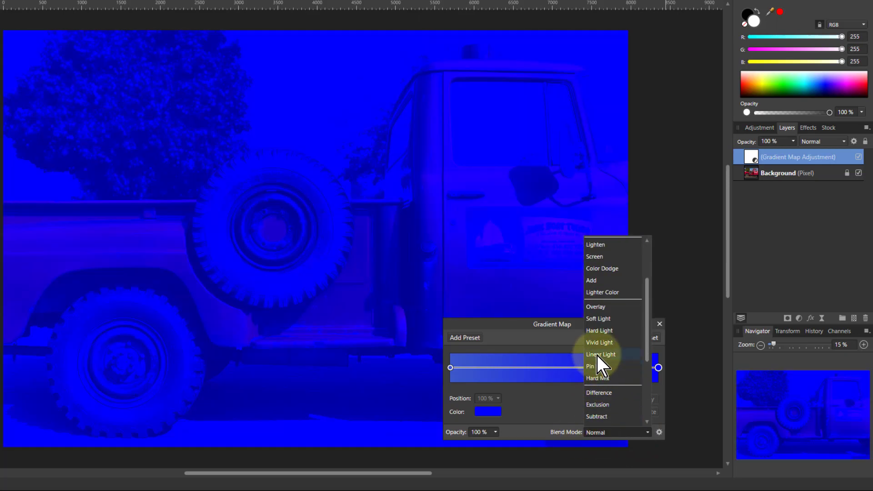
left_click(597, 355)
left_click(659, 368)
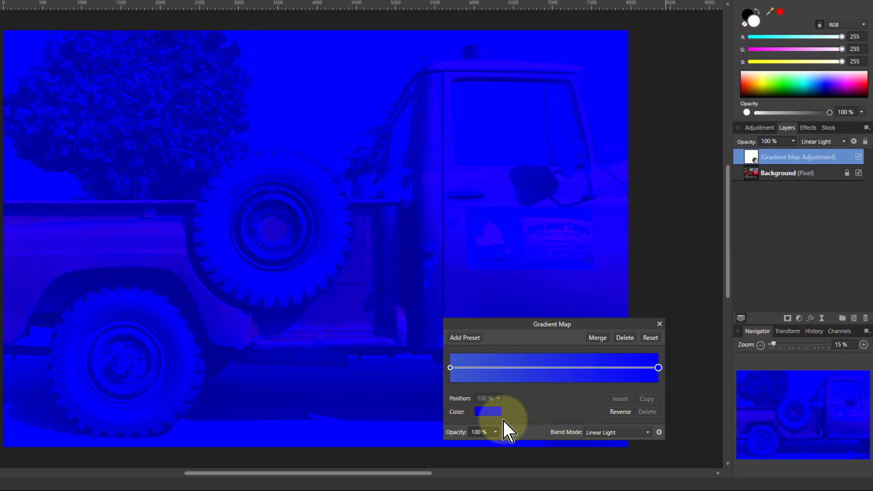
- Desaturate the gradient's highlight stop to neutral grey (S 0, L 50)
left_click(486, 412)
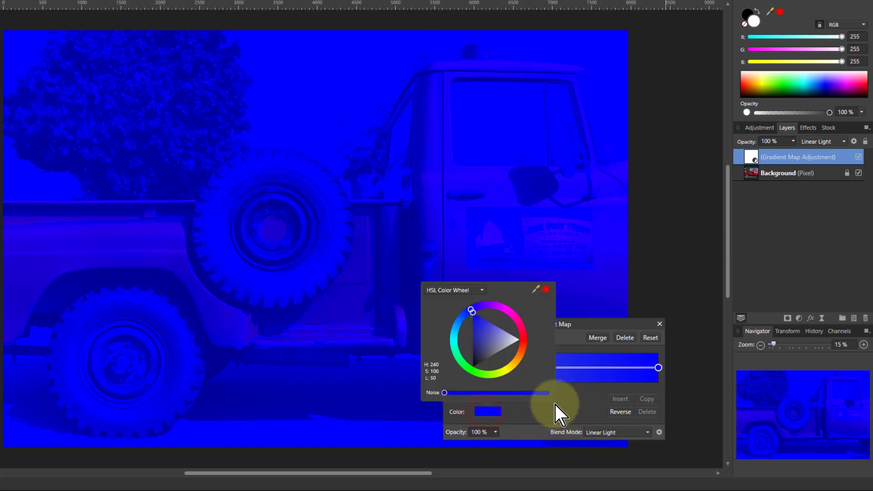
left_click(496, 353)
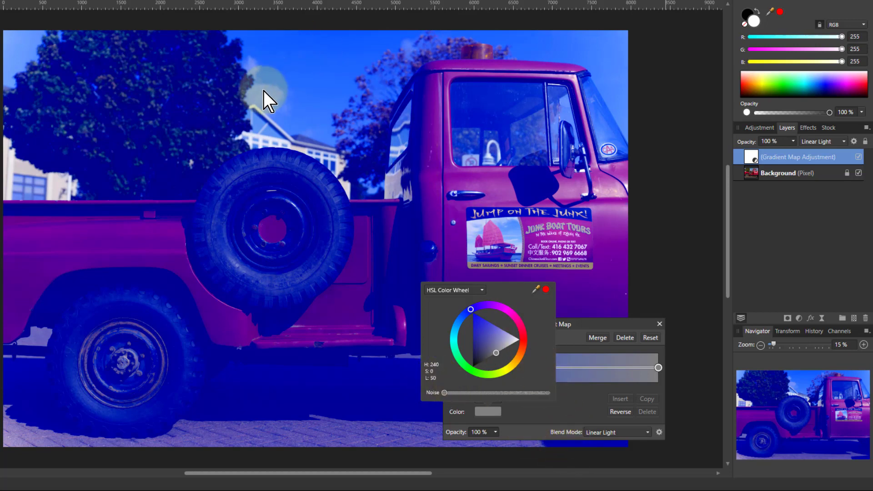
left_click(591, 413)
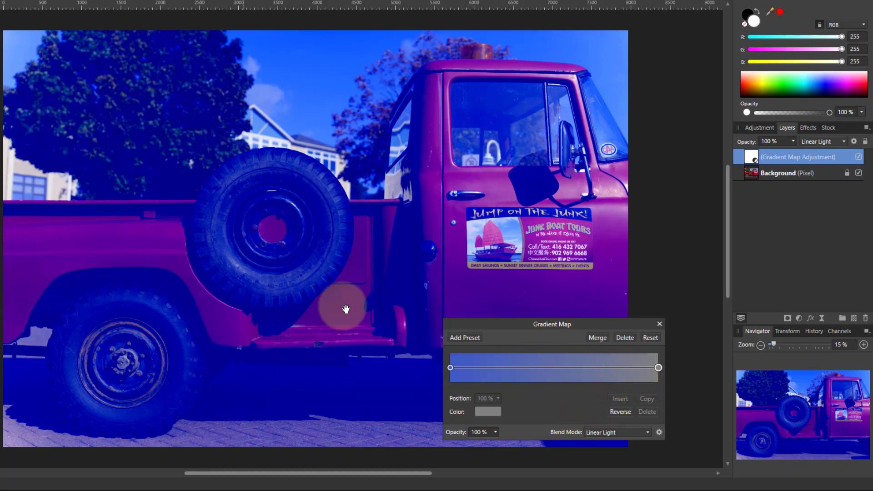
- Insert a slightly lighter grey middle stop in the gradient and slide it left to about 33%
left_click(593, 369)
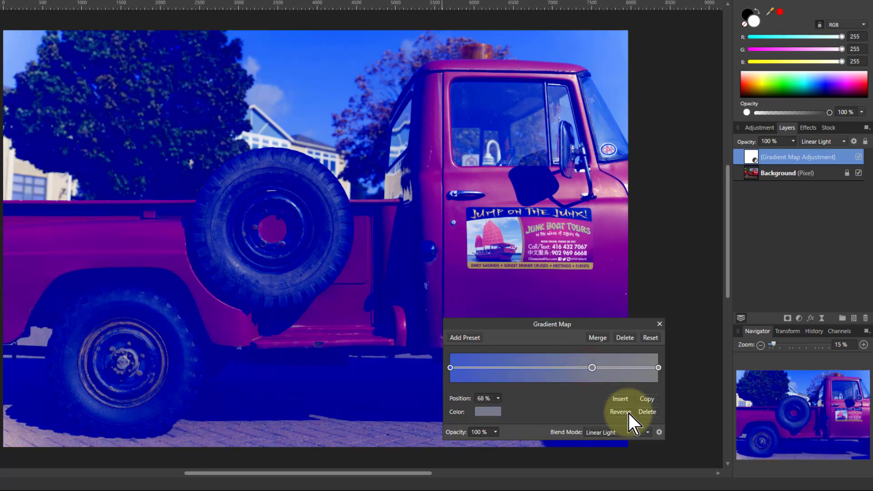
left_click(487, 412)
left_click_drag(497, 350, 501, 354)
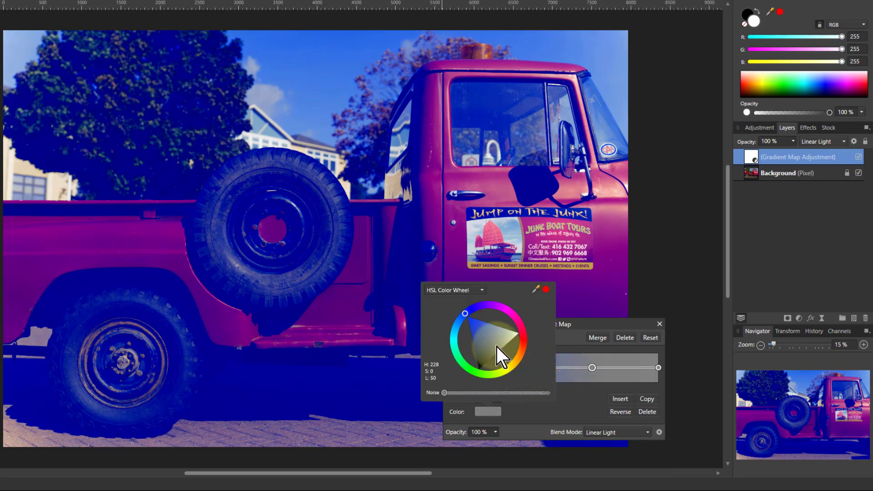
left_click(447, 290)
left_click(438, 436)
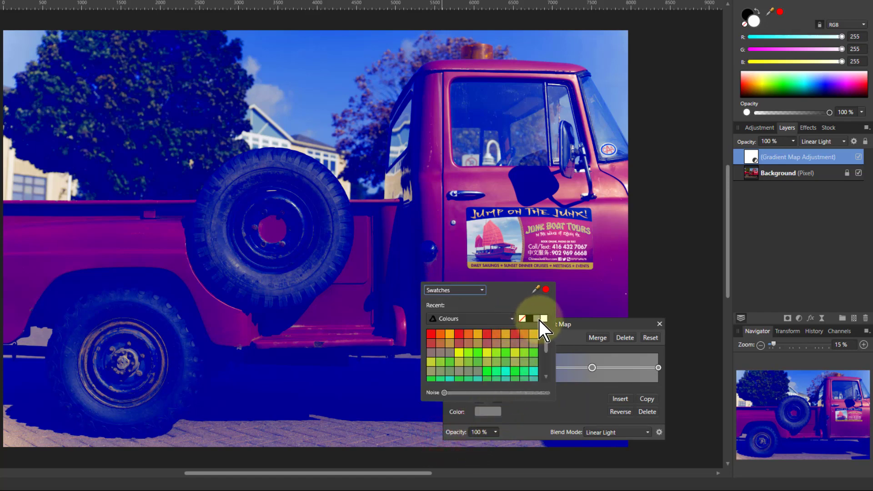
left_click(589, 369)
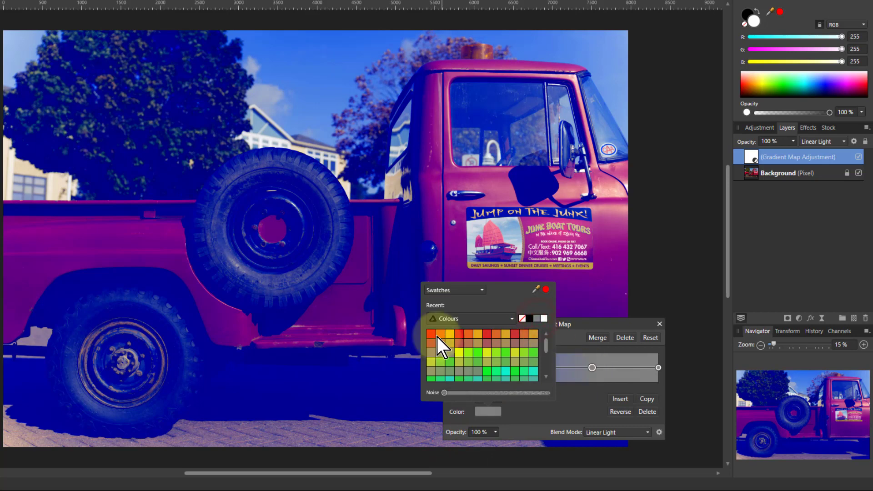
left_click(443, 291)
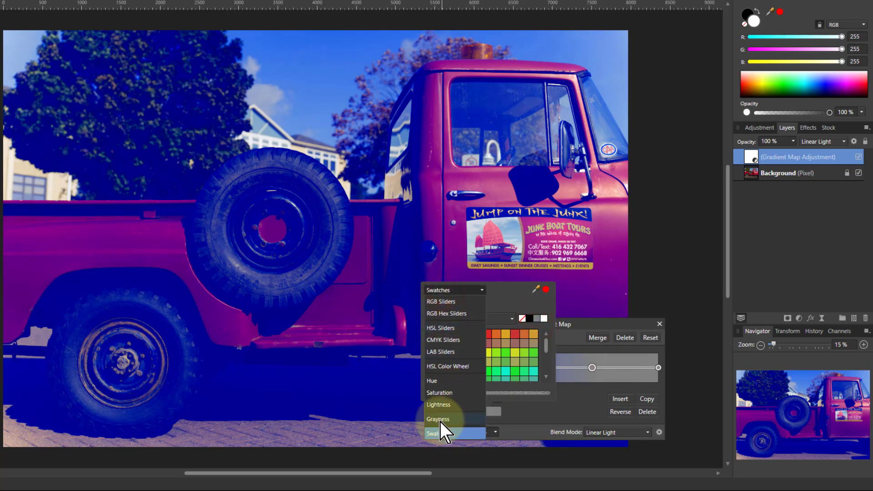
left_click(439, 368)
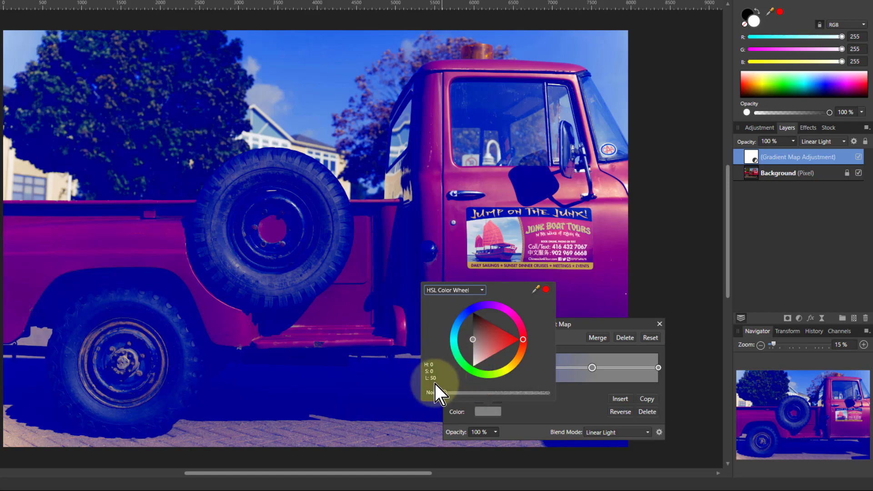
left_click(574, 401)
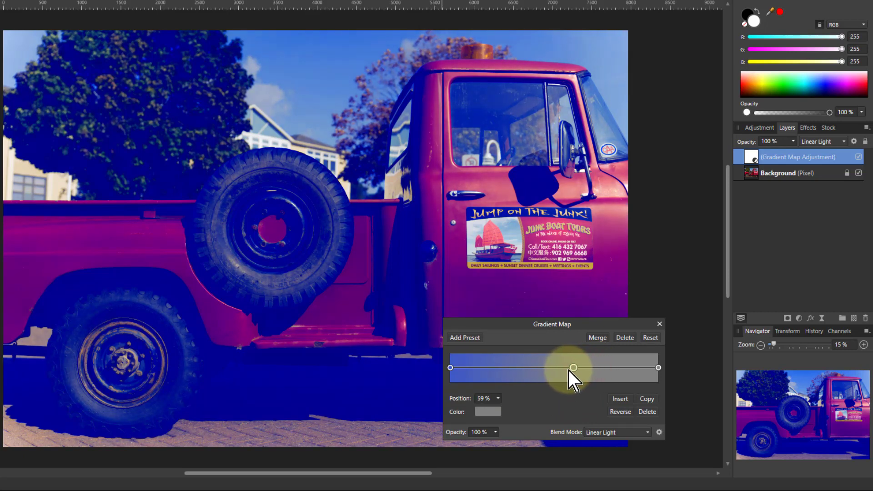
left_click_drag(558, 370, 519, 373)
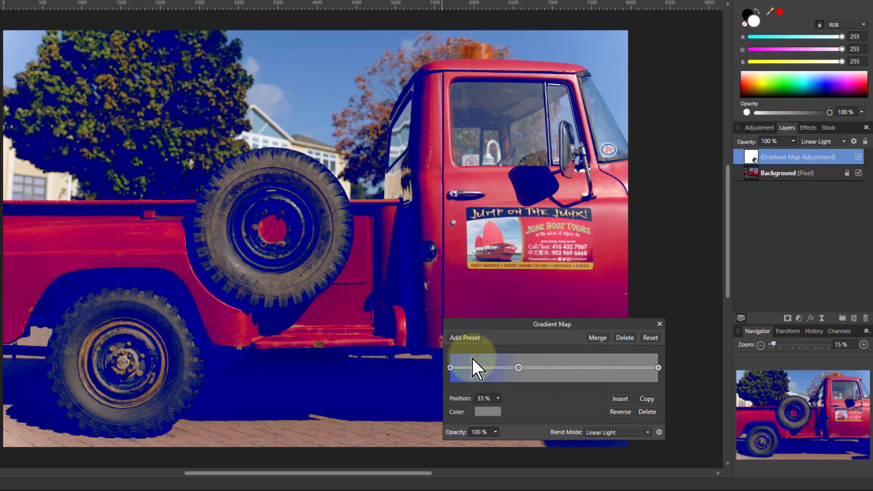
- Move the grey middle stop left to 28%, then select the blue 0% stop's colour
left_click(478, 398)
left_click_drag(518, 369, 508, 368)
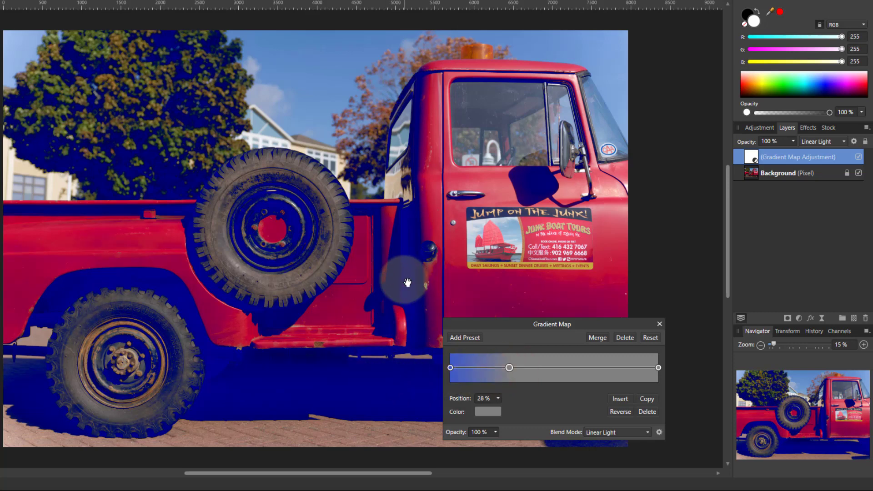
left_click(450, 368)
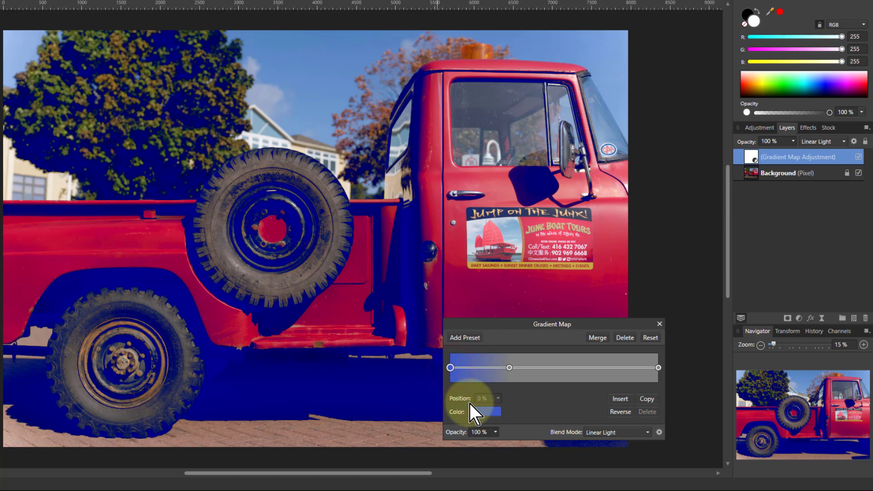
left_click(487, 413)
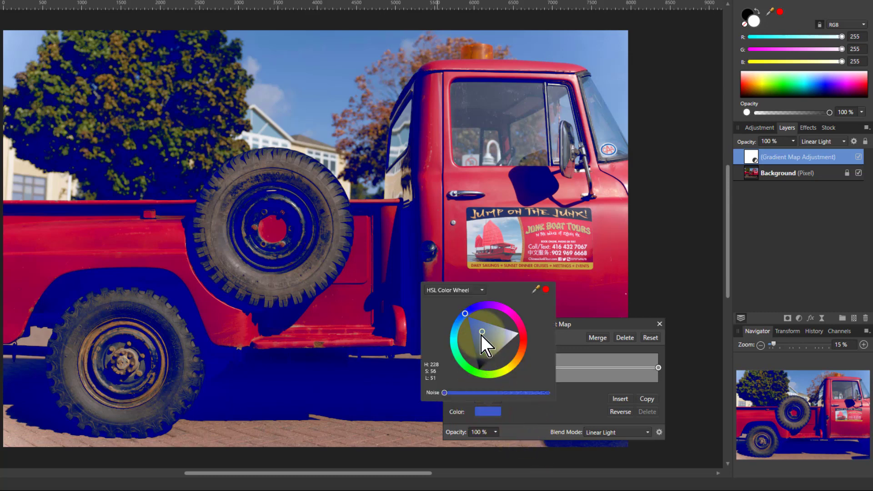
- Soften the blue shadow stop to H 228, S 33, L 47
mouse_move(483, 333)
left_mouse_down()
mouse_move(505, 360)
mouse_move(491, 343)
left_mouse_up()
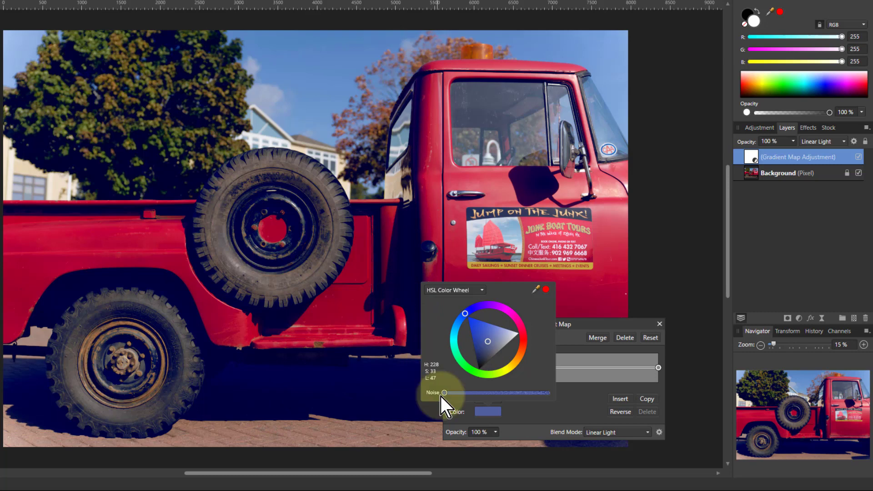
- Set the gradient map's opacity to 100%, close its settings, and duplicate the layer
left_click(538, 415)
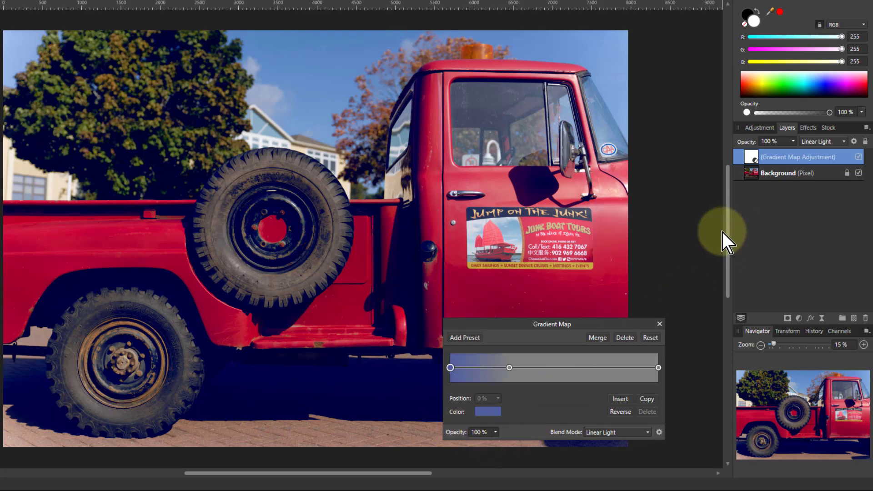
left_click(796, 143)
left_click_drag(780, 158, 800, 165)
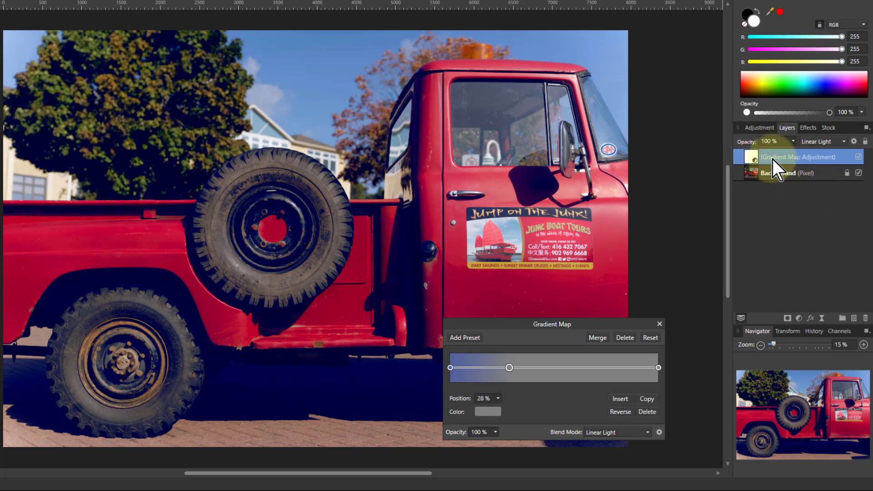
left_click(661, 324)
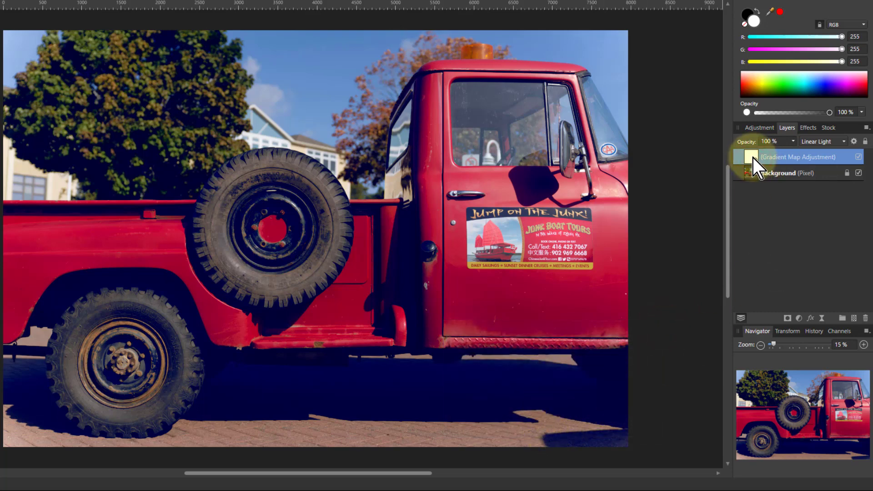
key("ctrl+j")
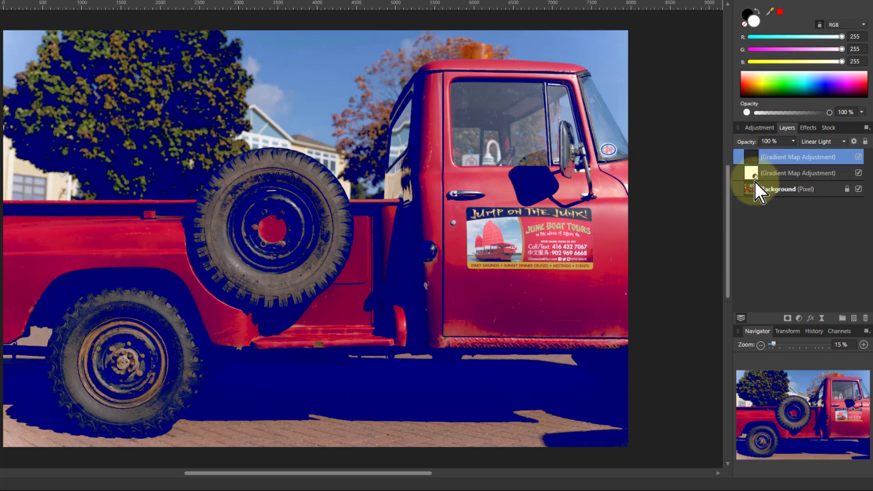
- Rename the lower gradient map copy to 'Shadows'
left_click(784, 175)
type("Shadows")
key("Return")
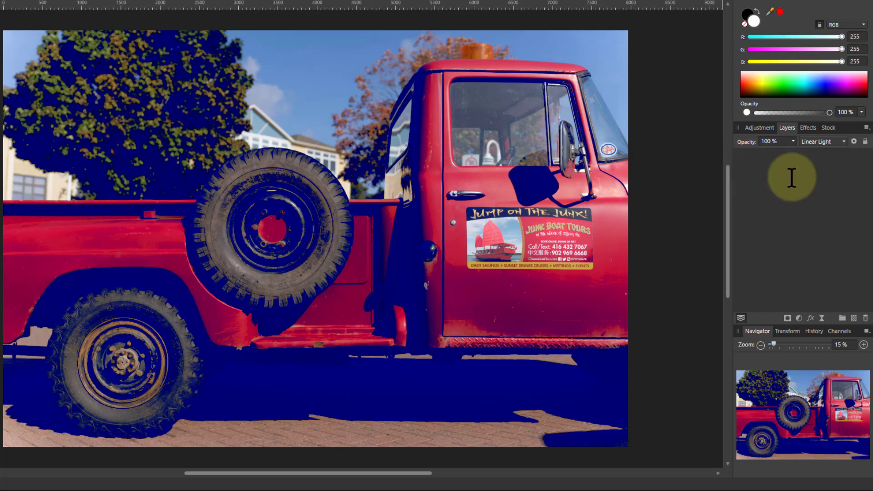
- Rename the top gradient map layer to 'Highlights' and hide the Shadows layer
left_click(775, 161)
double_click(832, 156)
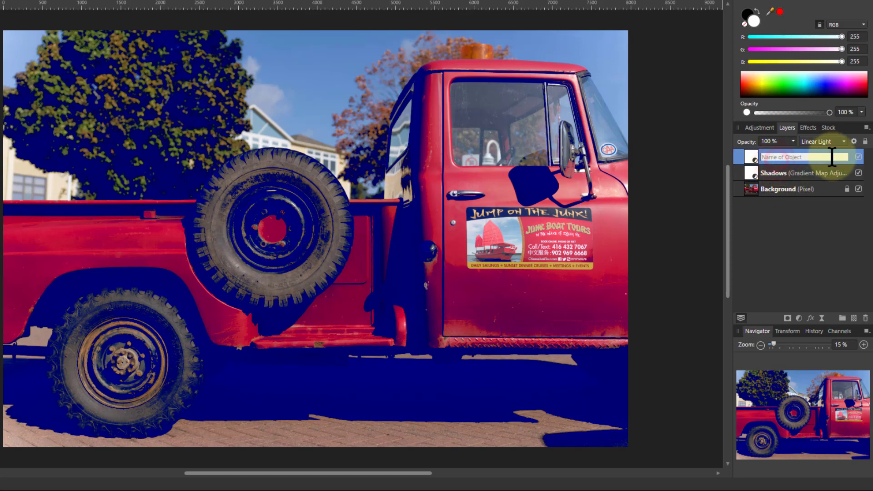
type("Highlights")
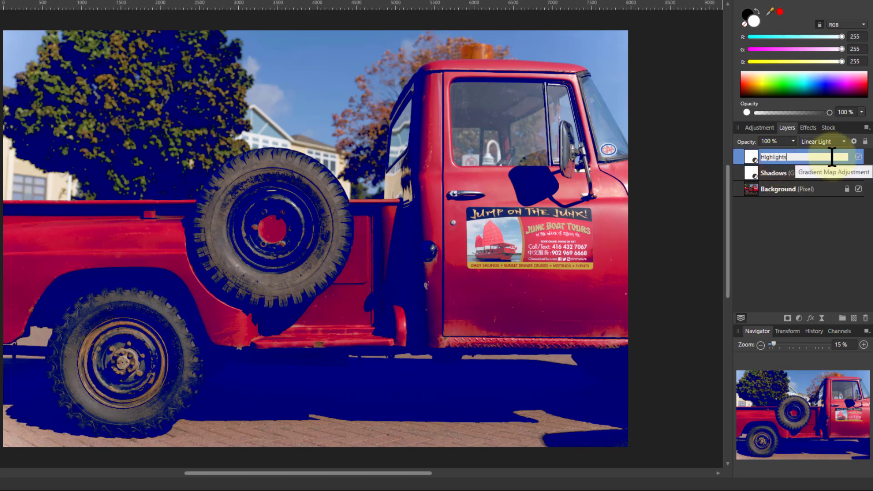
key("Return")
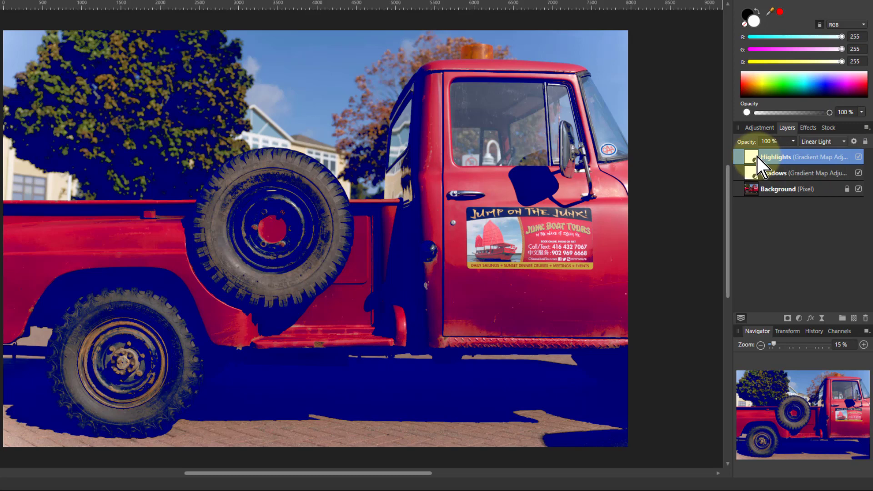
left_click(859, 172)
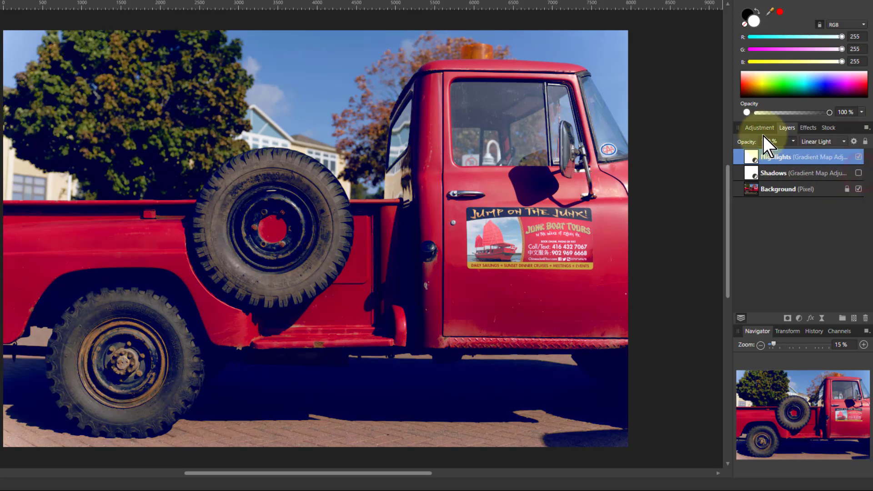
- Reverse the Highlights gradient, move its middle stop to 49%, and edit the bright end stop's colour
double_click(754, 159)
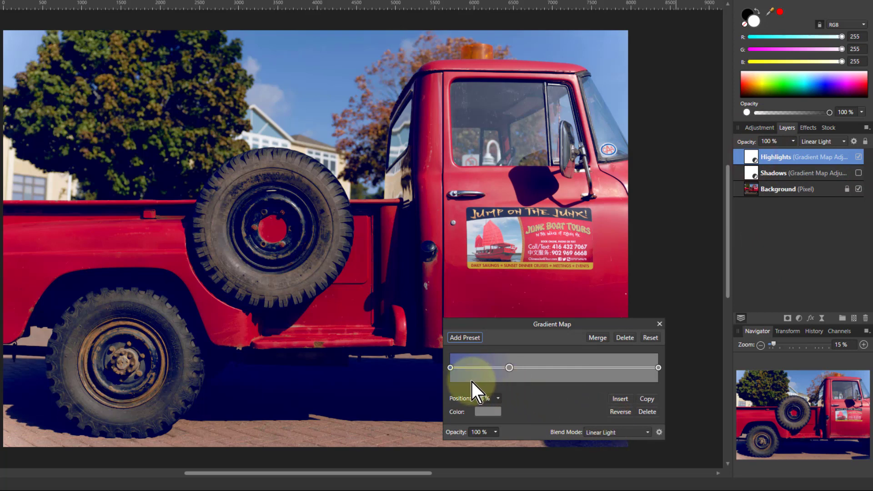
left_click(622, 412)
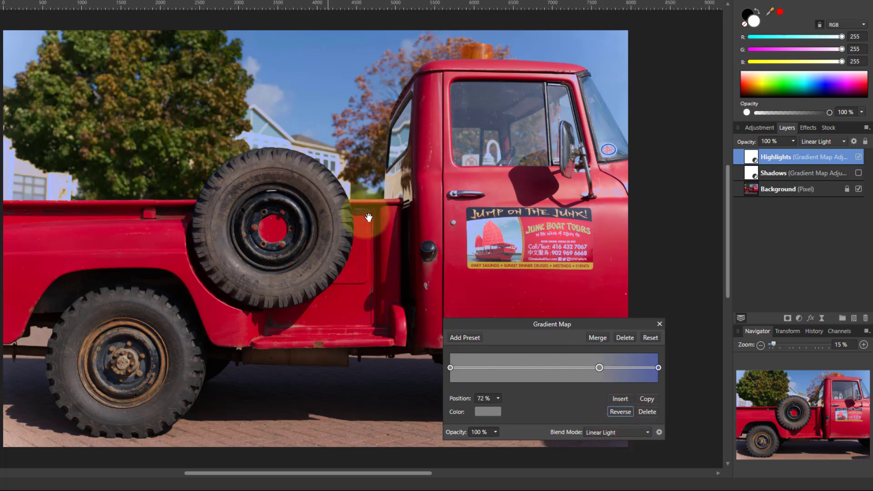
left_click_drag(603, 369, 553, 372)
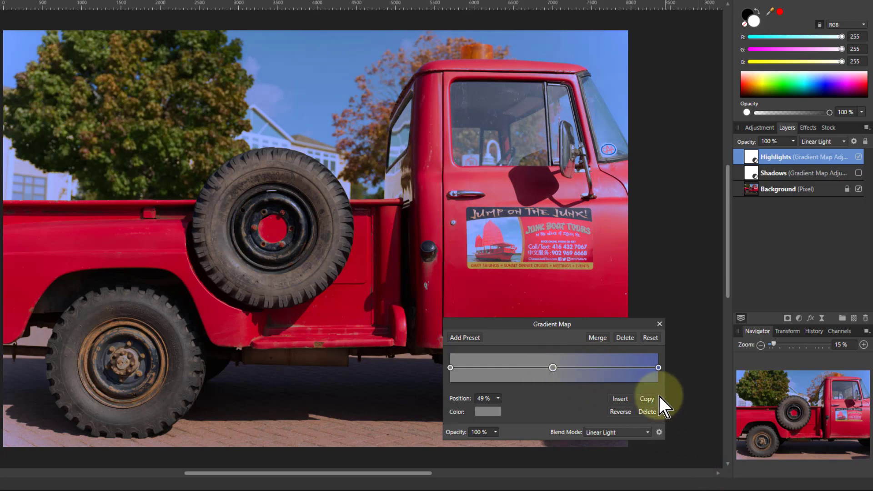
left_click(658, 368)
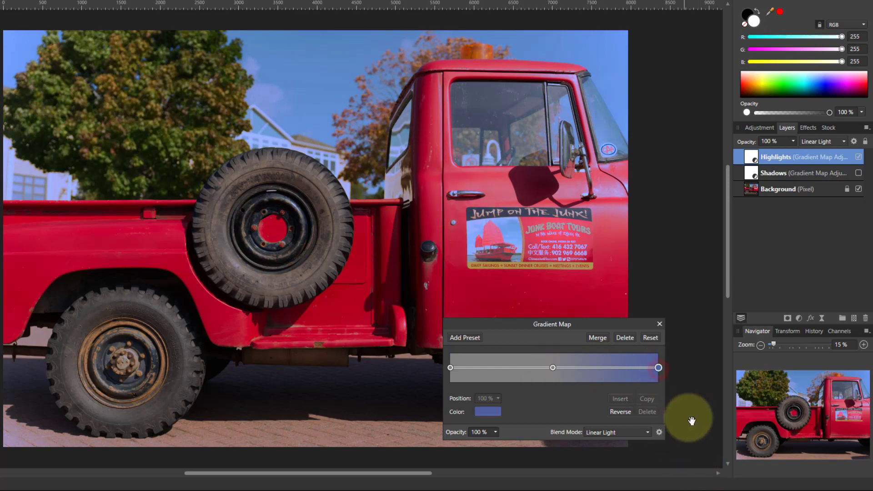
left_click(486, 413)
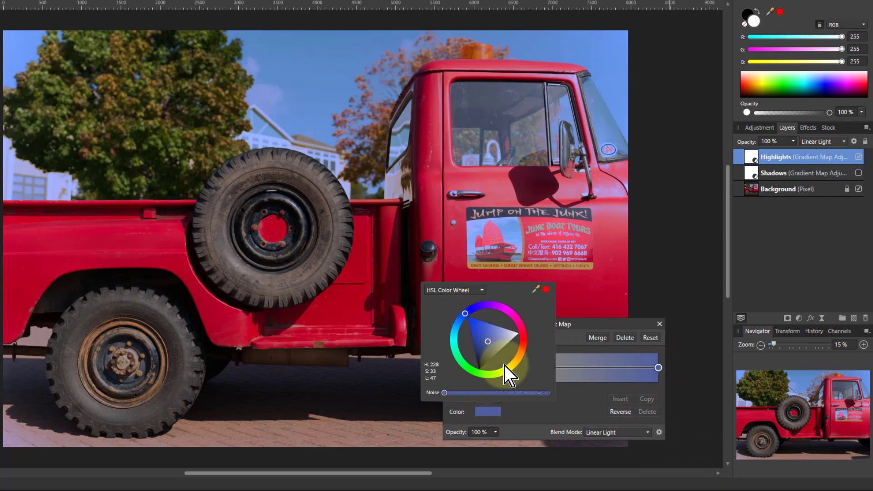
- Recolour the bright end stop from blue to a muted warm tan (H 25, S 31, L 50)
mouse_move(466, 314)
left_mouse_down()
mouse_move(474, 311)
mouse_move(534, 352)
mouse_move(537, 393)
mouse_move(545, 394)
left_mouse_up()
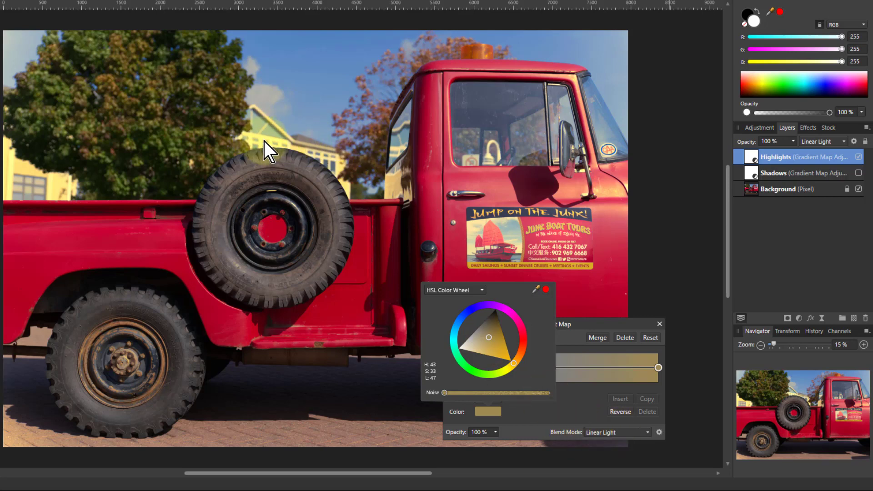
left_click_drag(514, 365, 524, 357)
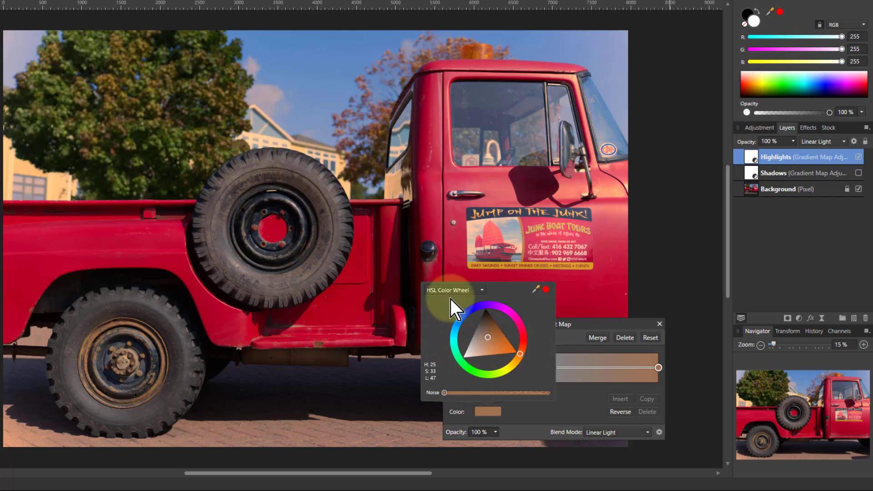
mouse_move(488, 337)
left_mouse_down()
mouse_move(478, 337)
mouse_move(488, 338)
left_mouse_up()
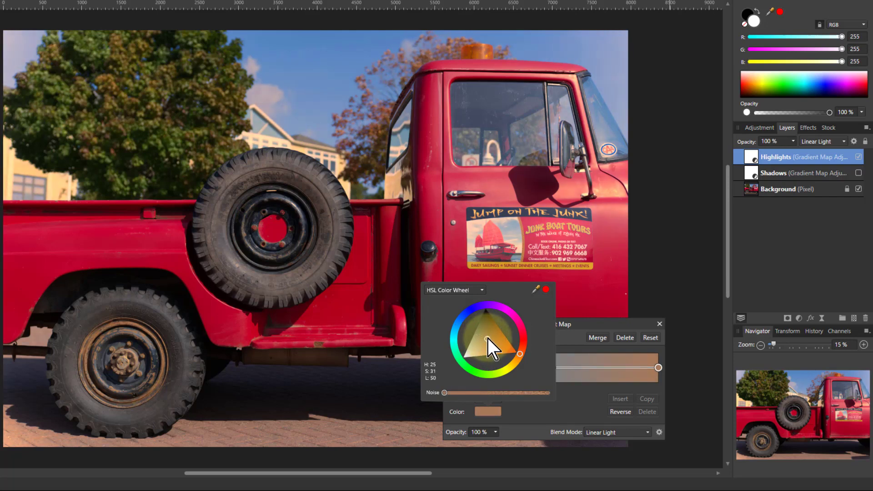
left_click(588, 330)
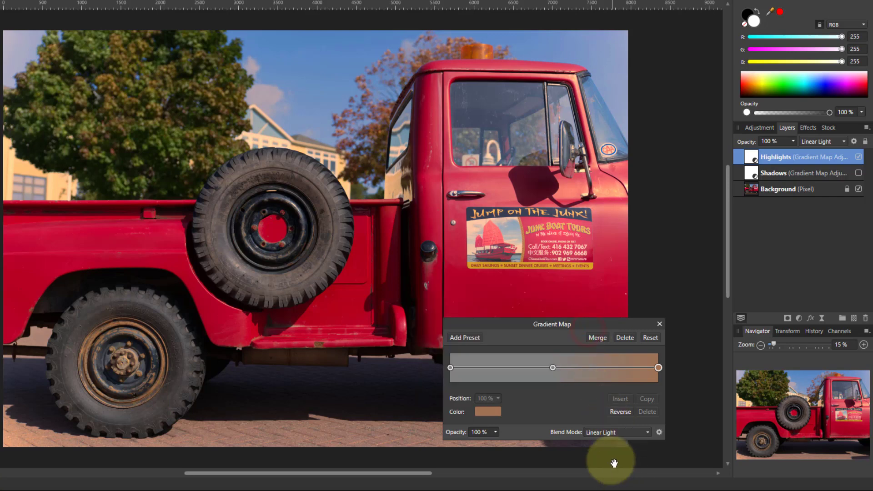
- Set the Highlights gradient map's blend mode to Vivid Light
left_click(598, 434)
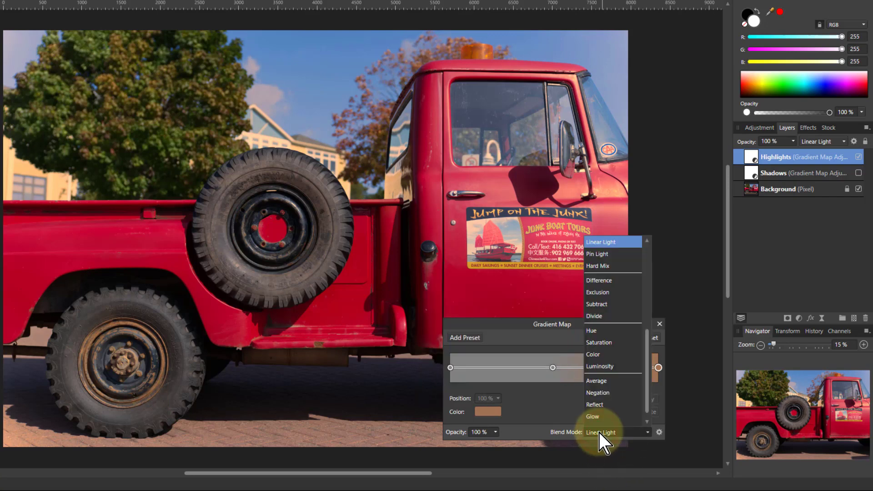
scroll(602, 364, "up", 2)
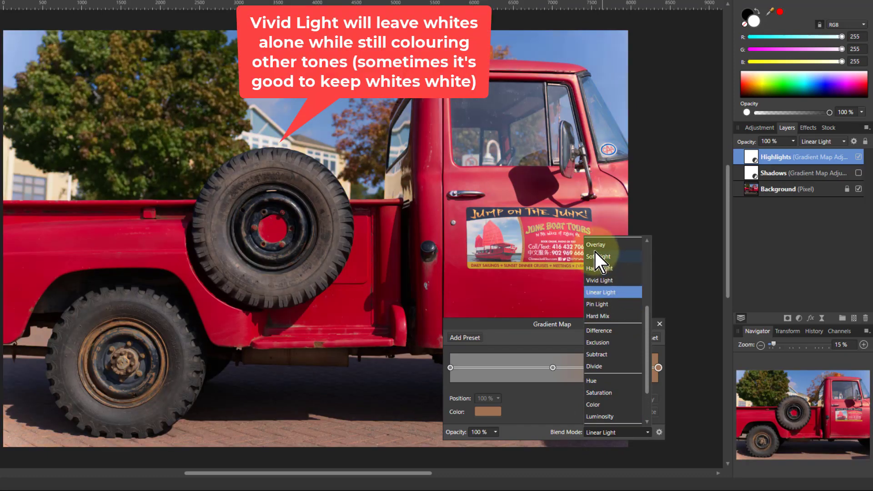
left_click(599, 279)
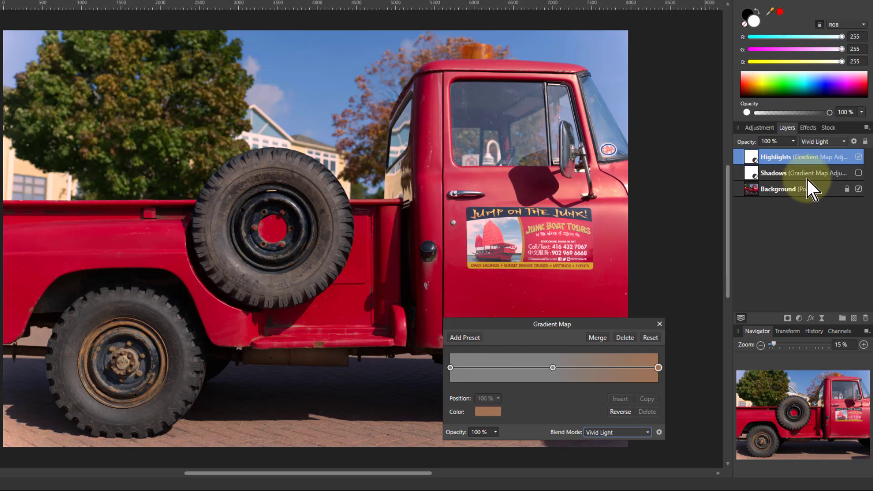
- Make the Shadows gradient map layer visible again in the Layers panel
left_click(755, 173)
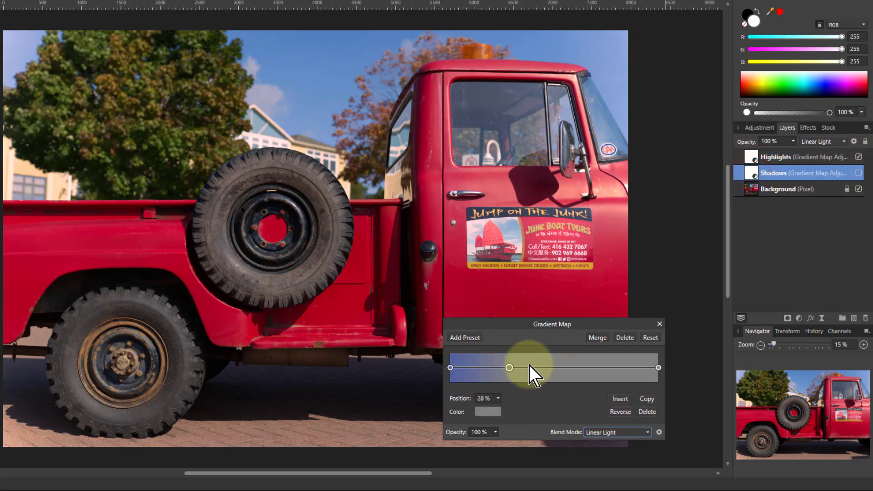
left_click(859, 173)
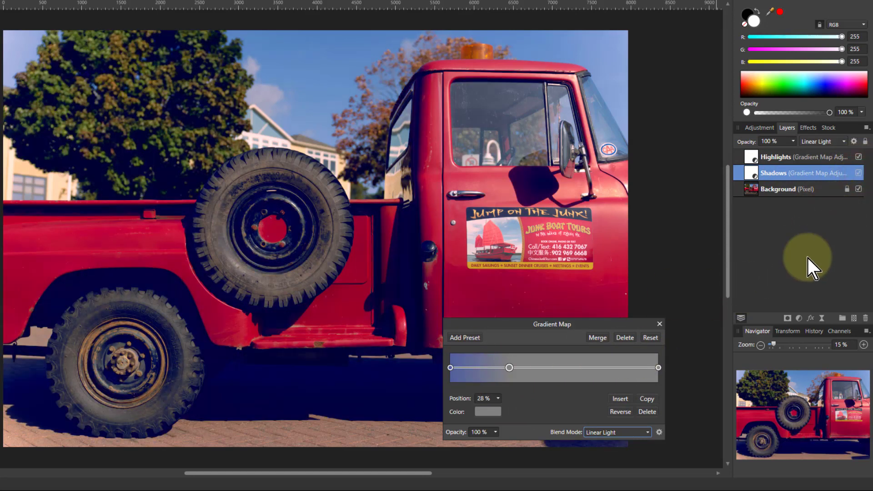